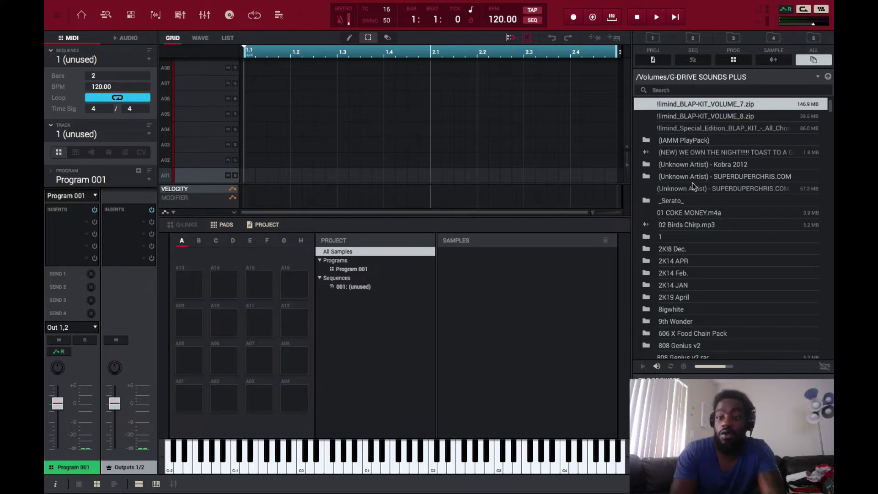
- Scroll down the G-DRIVE SOUNDS PLUS list and open the 9th Wonder folder
{"action": "scroll", "coordinate": [704, 229], "scroll_direction": "down", "scroll_amount": 2}
{"action": "scroll", "coordinate": [704, 230], "scroll_direction": "down", "scroll_amount": 5}
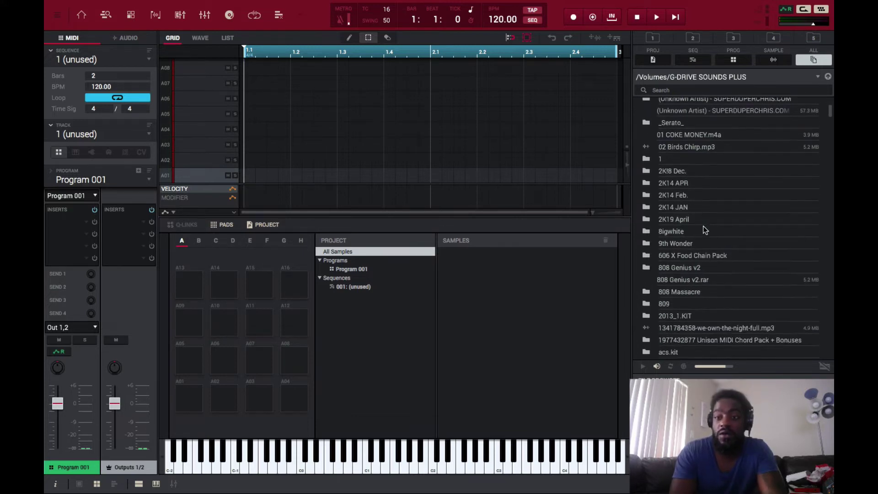
{"action": "scroll", "coordinate": [704, 229], "scroll_direction": "down", "scroll_amount": 1}
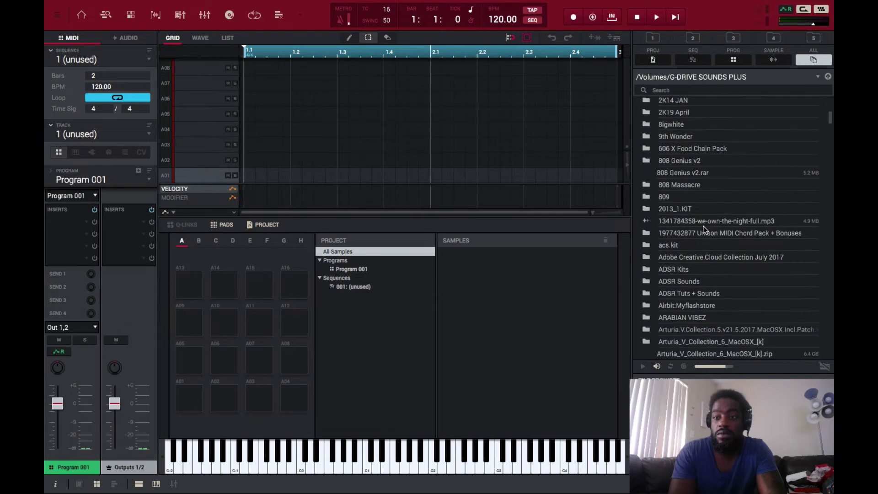
{"action": "left_click", "coordinate": [647, 139]}
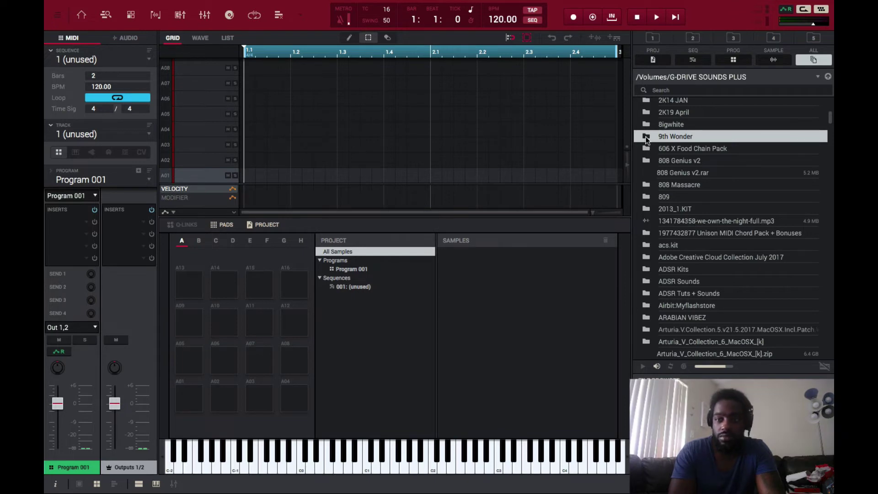
{"action": "double_click", "coordinate": [647, 140]}
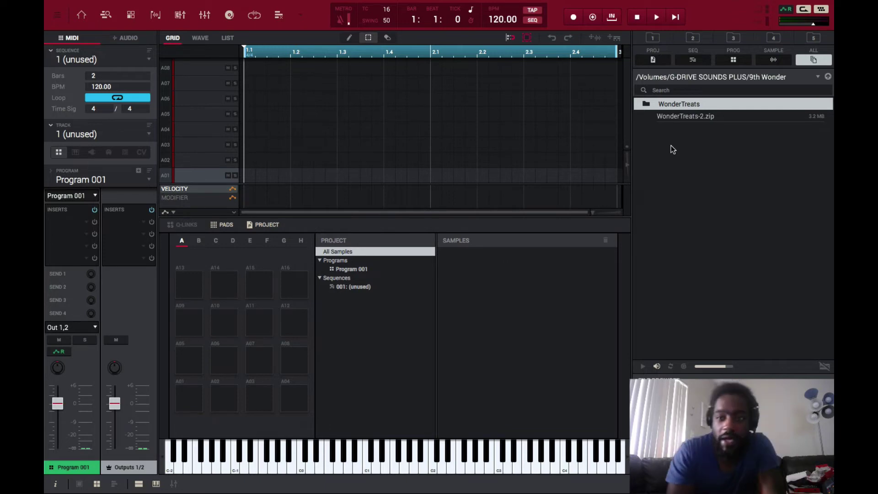
- Keep 9th Wonder as browser location 2, then open WonderTreats > WonderTreats HiHats
{"action": "left_click", "coordinate": [654, 40]}
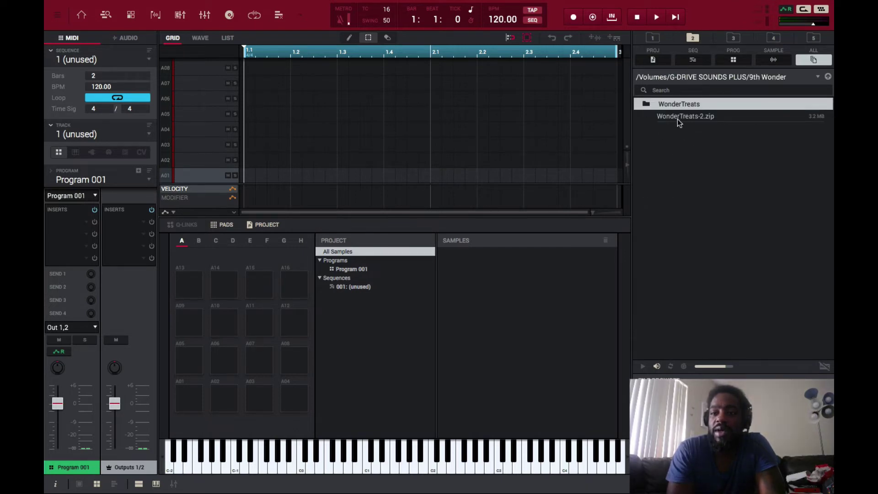
{"action": "double_click", "coordinate": [649, 109]}
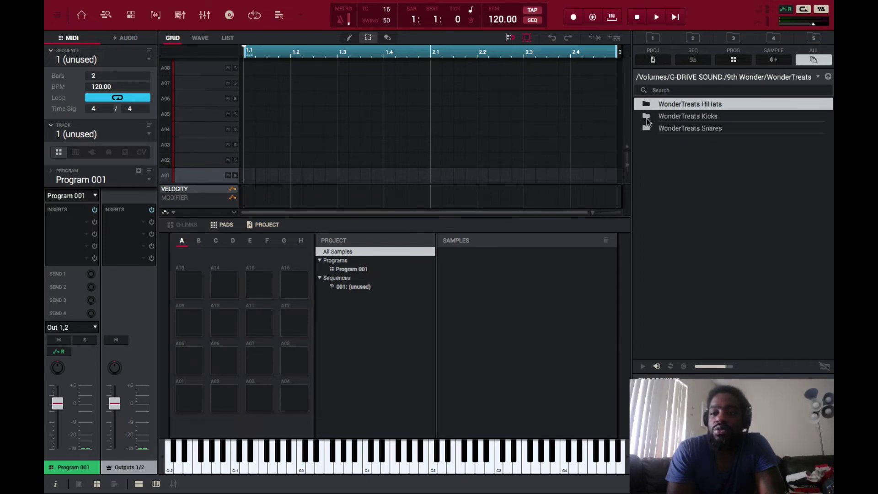
{"action": "double_click", "coordinate": [646, 104]}
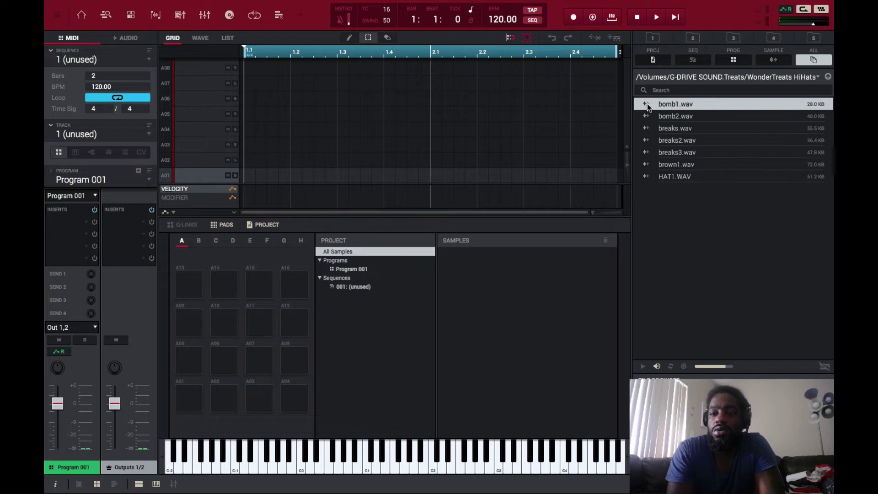
- Drag bomb1.wav into the project's Samples panel
{"action": "left_click", "coordinate": [668, 128]}
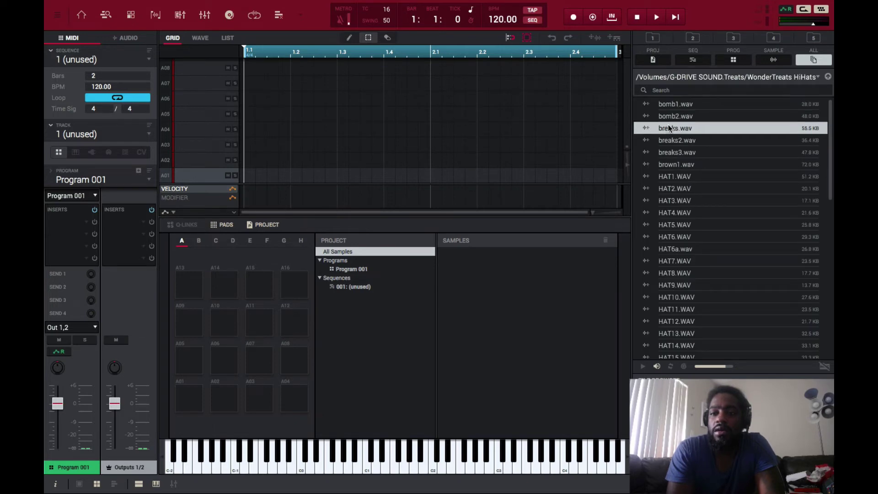
{"action": "left_click", "coordinate": [667, 104]}
{"action": "left_click_drag", "start_coordinate": [668, 105], "coordinate": [488, 321]}
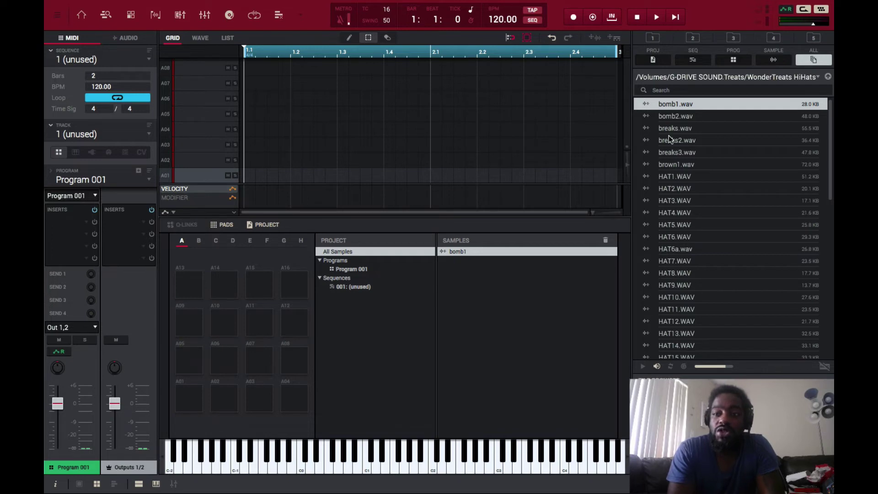
- From the drive's top level via location 1, open Beats and then its Drum Programs XPJ folder
{"action": "left_click", "coordinate": [654, 38]}
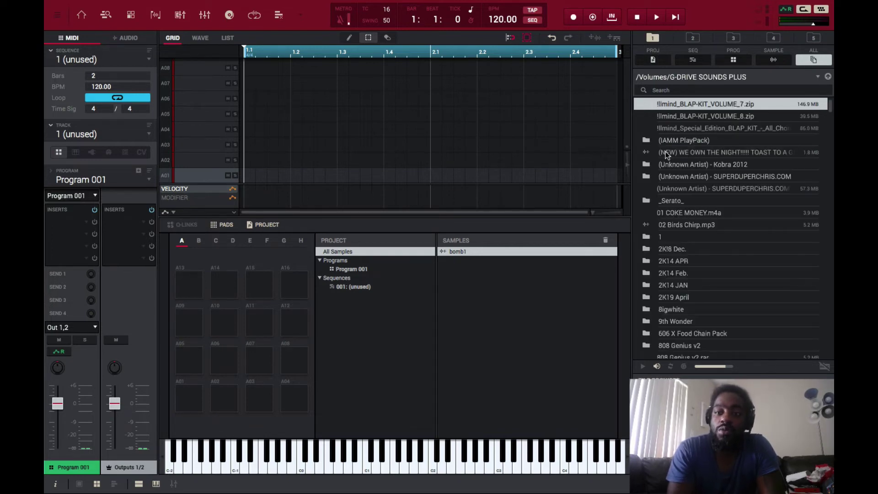
{"action": "scroll", "coordinate": [674, 253], "scroll_direction": "down", "scroll_amount": 5}
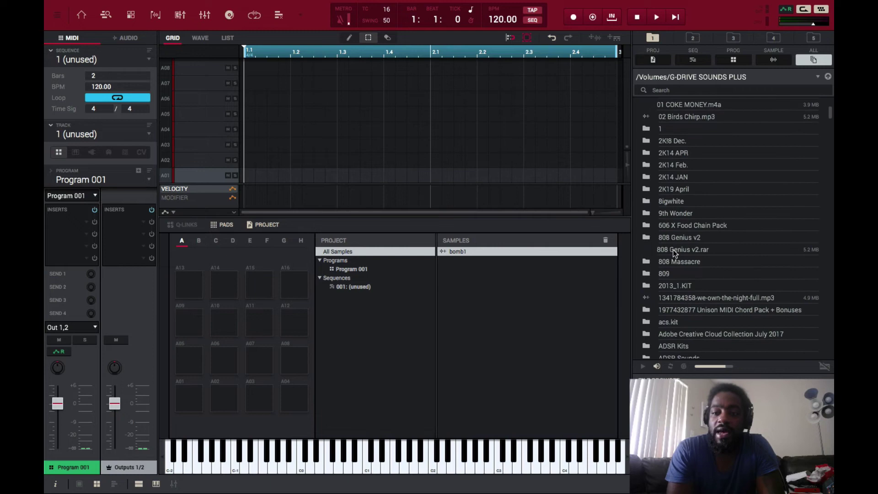
{"action": "scroll", "coordinate": [674, 253], "scroll_direction": "down", "scroll_amount": 5}
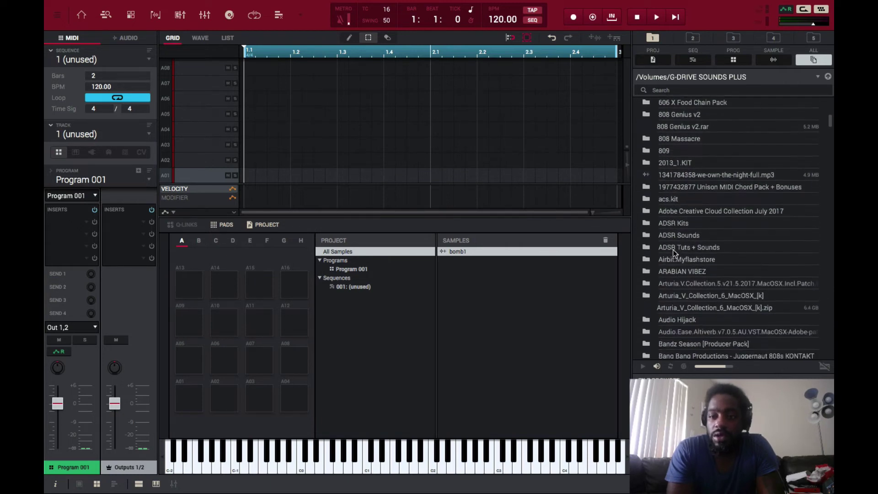
{"action": "scroll", "coordinate": [673, 253], "scroll_direction": "down", "scroll_amount": 7}
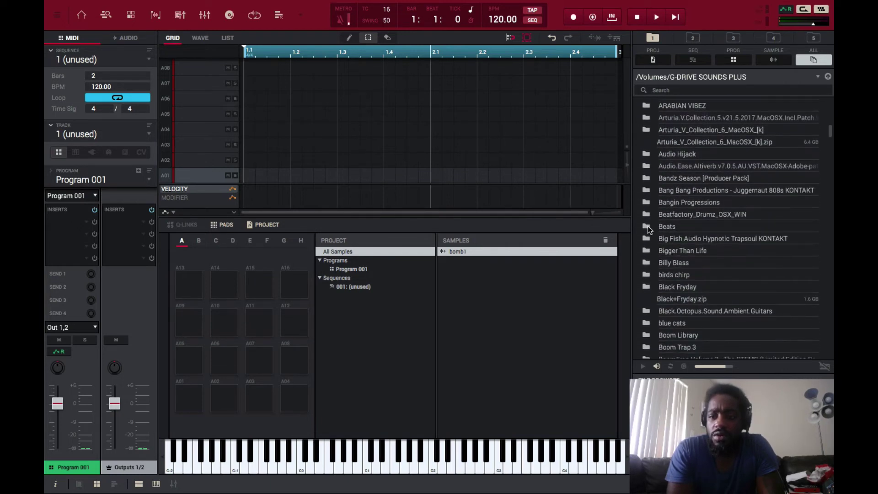
{"action": "double_click", "coordinate": [648, 226]}
{"action": "scroll", "coordinate": [668, 313], "scroll_direction": "down", "scroll_amount": 5}
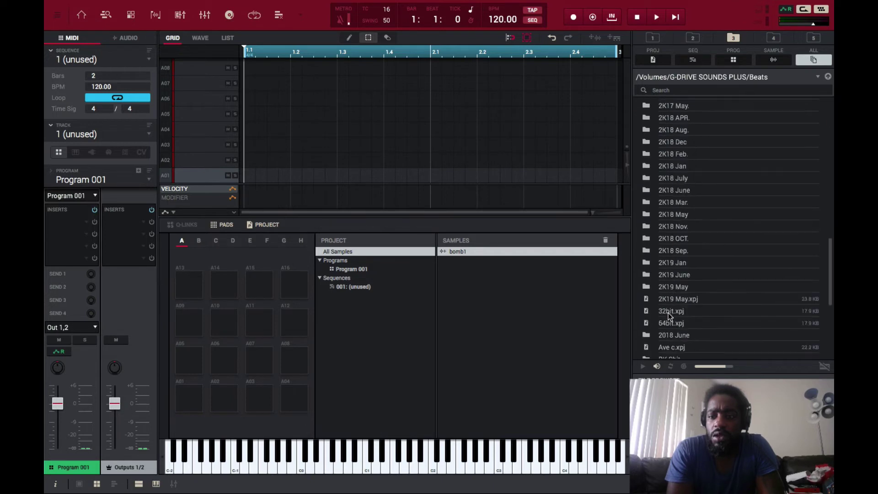
{"action": "scroll", "coordinate": [668, 312], "scroll_direction": "down", "scroll_amount": 5}
{"action": "scroll", "coordinate": [668, 313], "scroll_direction": "down", "scroll_amount": 3}
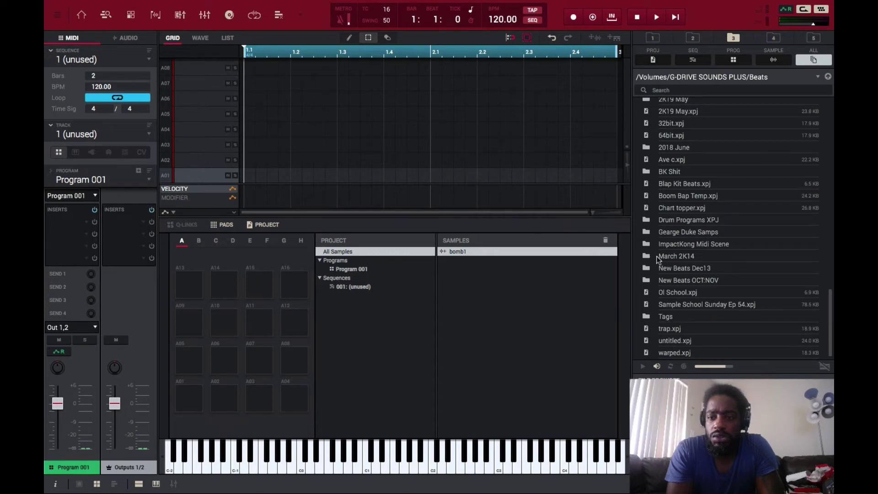
{"action": "double_click", "coordinate": [647, 220]}
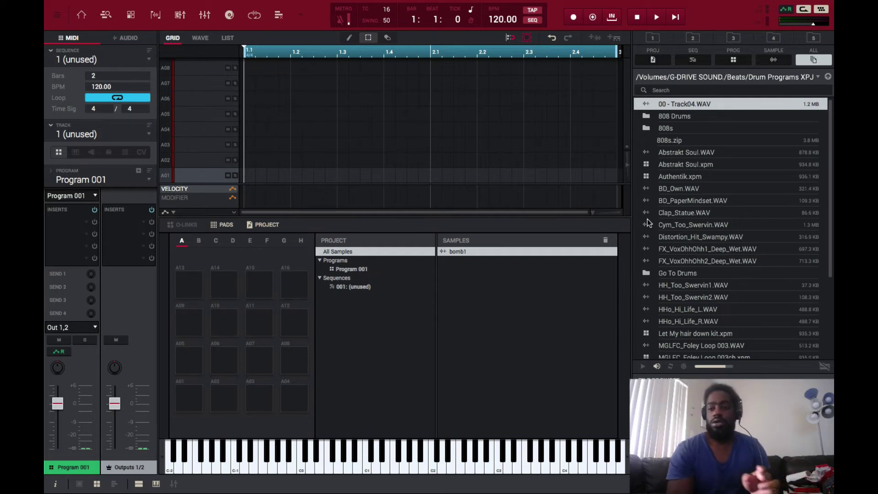
- Cycle through saved locations (drive top, Drum Programs XPJ, Beats, Users, /Volumes), finishing on /Volumes
{"action": "left_click", "coordinate": [657, 38]}
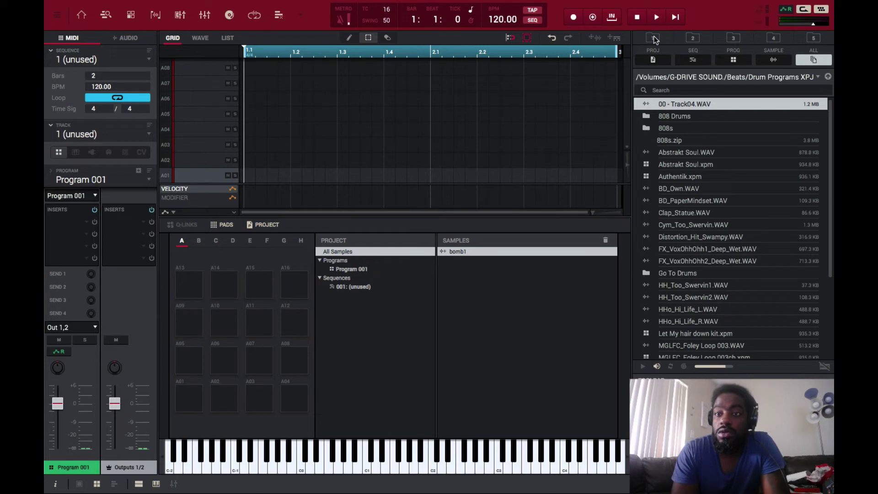
{"action": "left_click", "coordinate": [693, 39]}
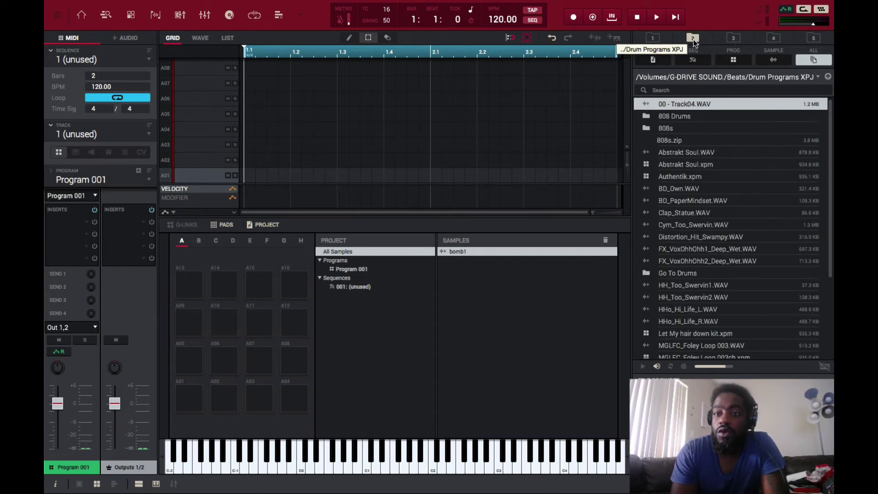
{"action": "left_click", "coordinate": [733, 37]}
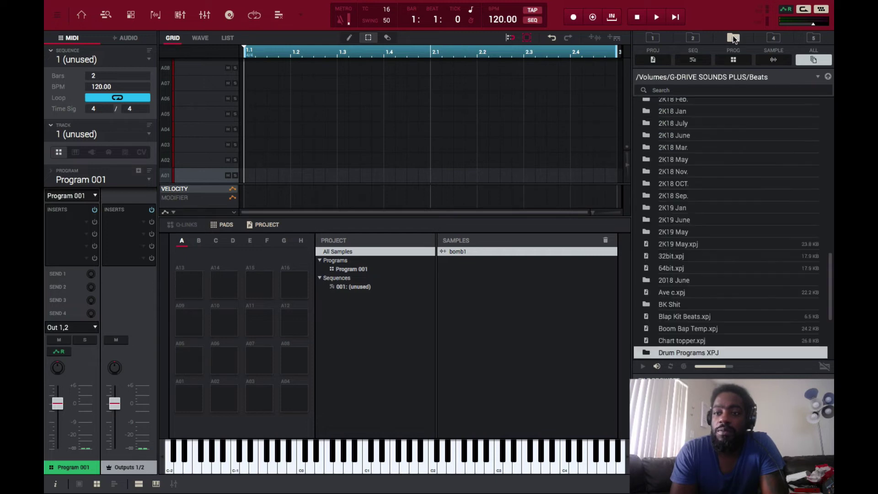
{"action": "left_click", "coordinate": [778, 38]}
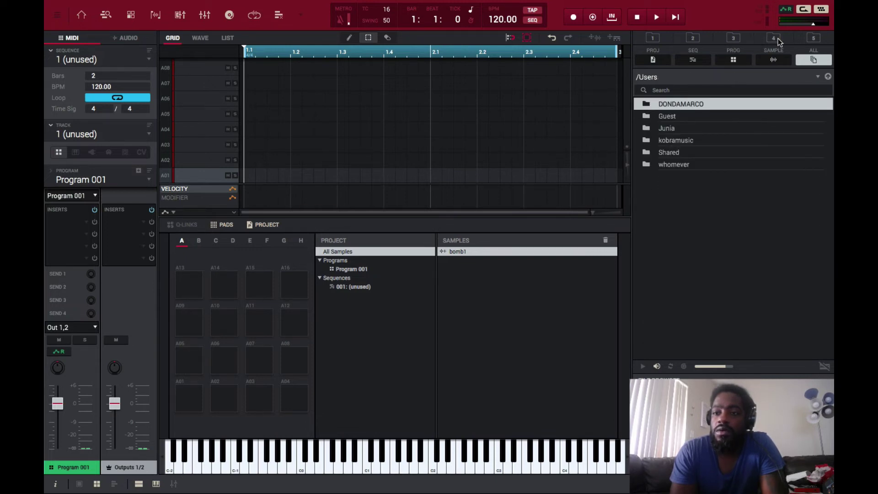
{"action": "left_click", "coordinate": [810, 38]}
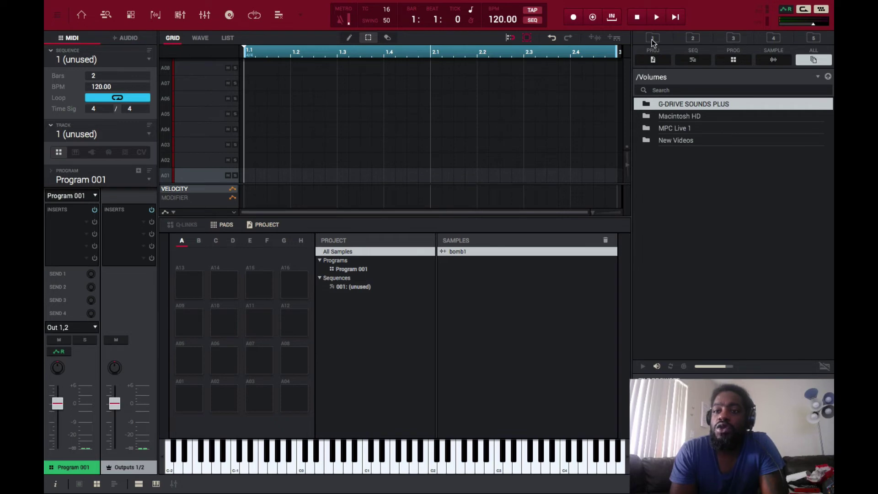
{"action": "left_click", "coordinate": [652, 38]}
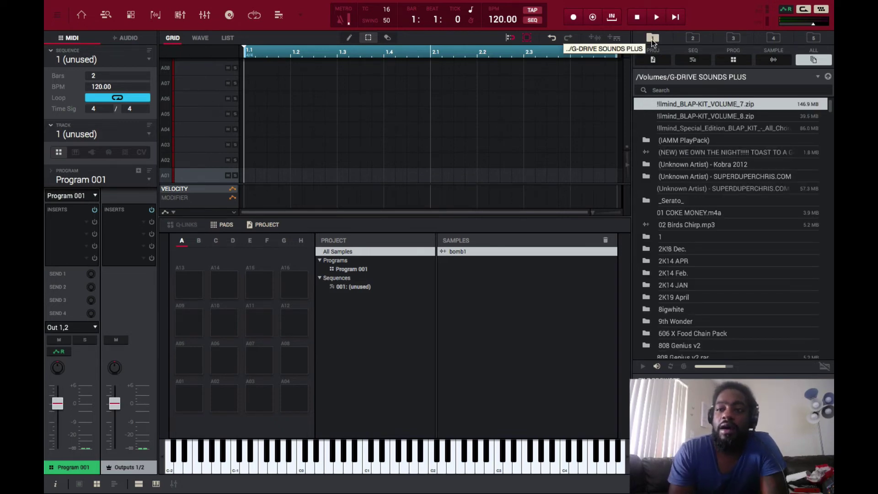
{"action": "left_click", "coordinate": [812, 40]}
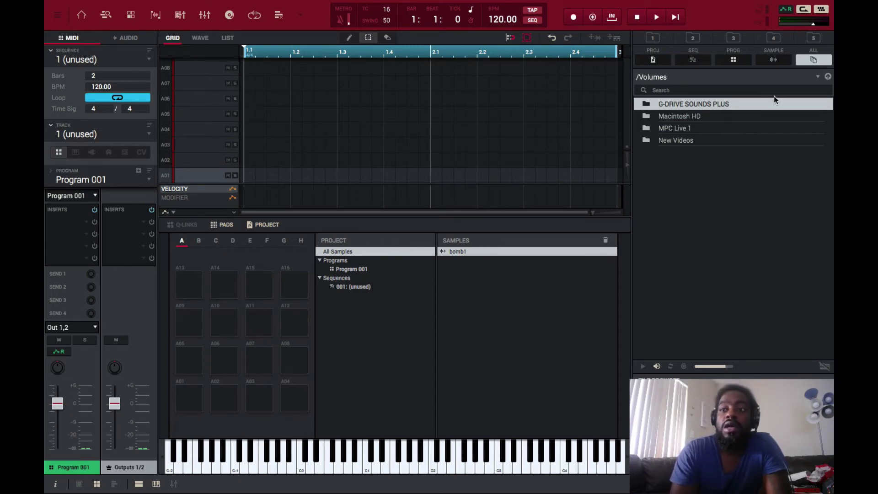
- Revisit the saved Users and Beats locations, then return to the Drum Programs XPJ folder
{"action": "left_click", "coordinate": [776, 38]}
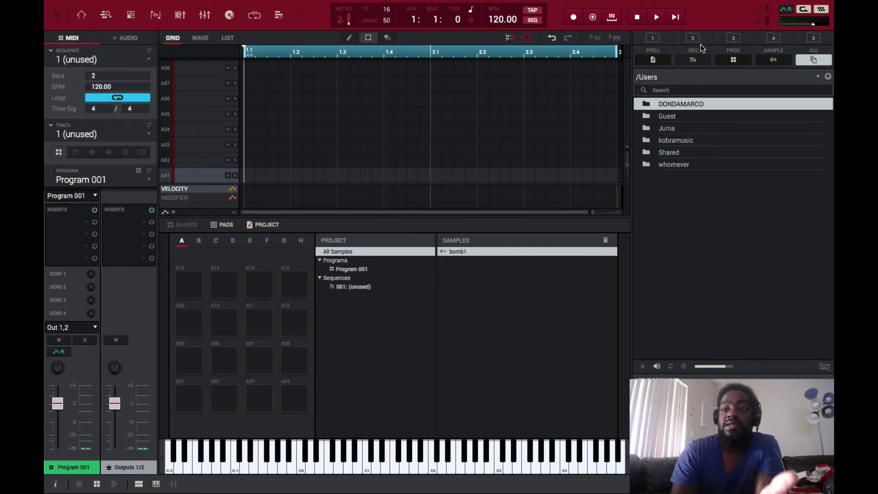
{"action": "left_click", "coordinate": [732, 37]}
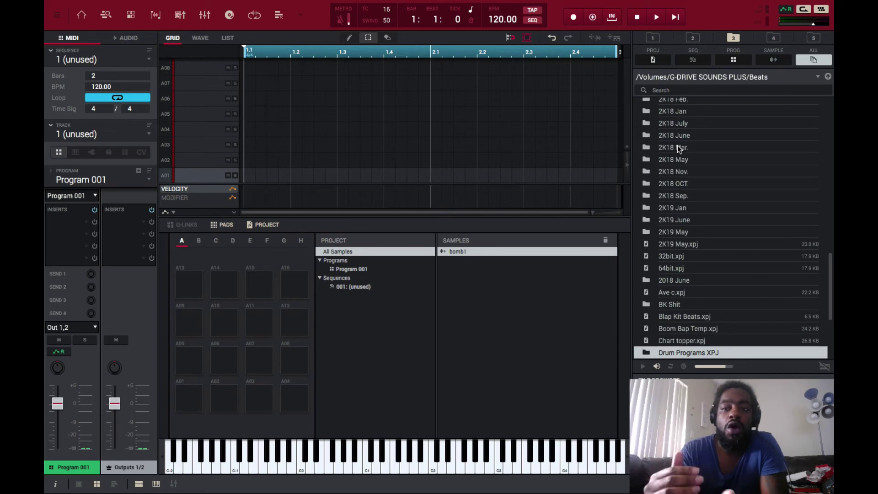
{"action": "scroll", "coordinate": [675, 226], "scroll_direction": "up", "scroll_amount": 10}
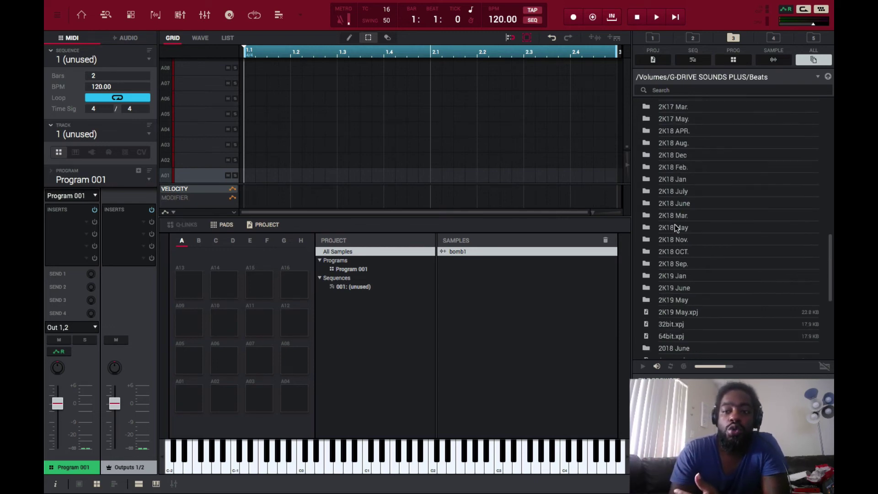
{"action": "scroll", "coordinate": [674, 227], "scroll_direction": "up", "scroll_amount": 5}
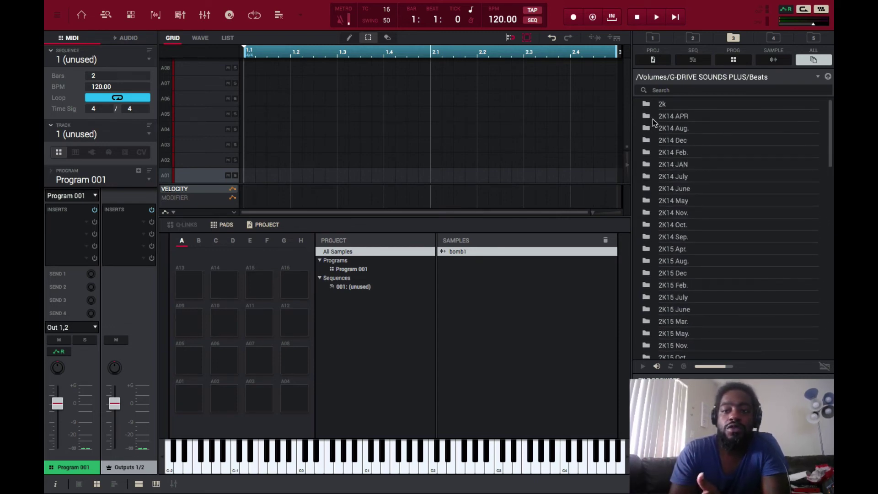
{"action": "scroll", "coordinate": [671, 146], "scroll_direction": "down", "scroll_amount": 5}
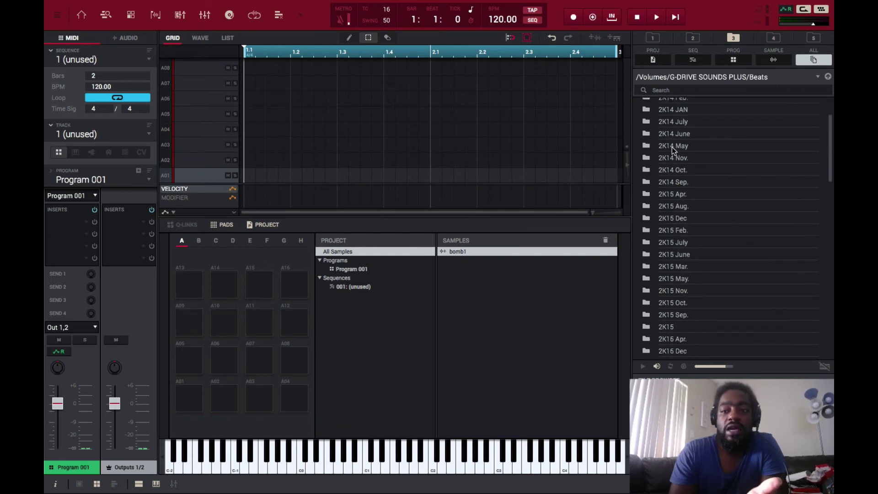
{"action": "scroll", "coordinate": [658, 128], "scroll_direction": "up", "scroll_amount": 4}
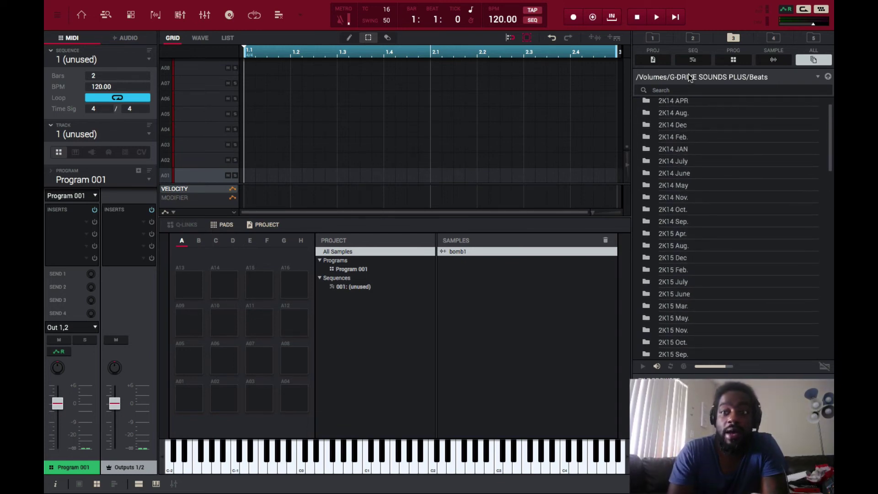
{"action": "left_click", "coordinate": [693, 38]}
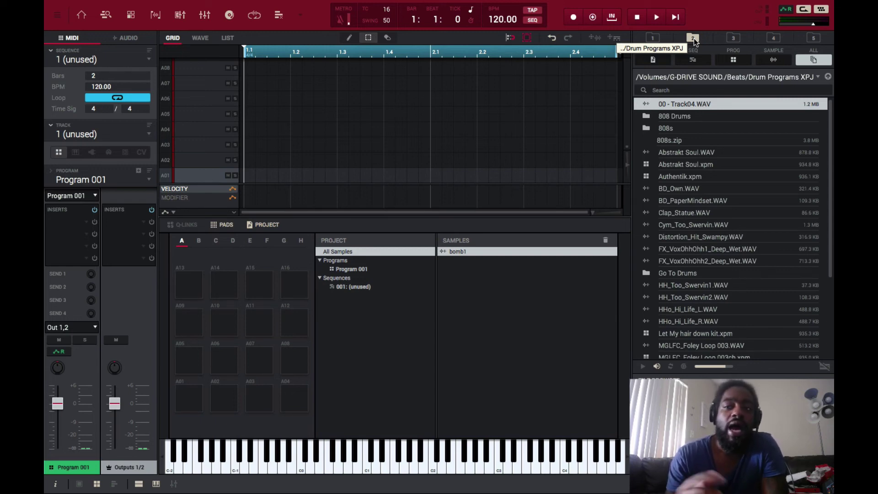
- Jump to location 1 and scroll through the G-DRIVE SOUNDS PLUS top-level folders
{"action": "left_click", "coordinate": [653, 40]}
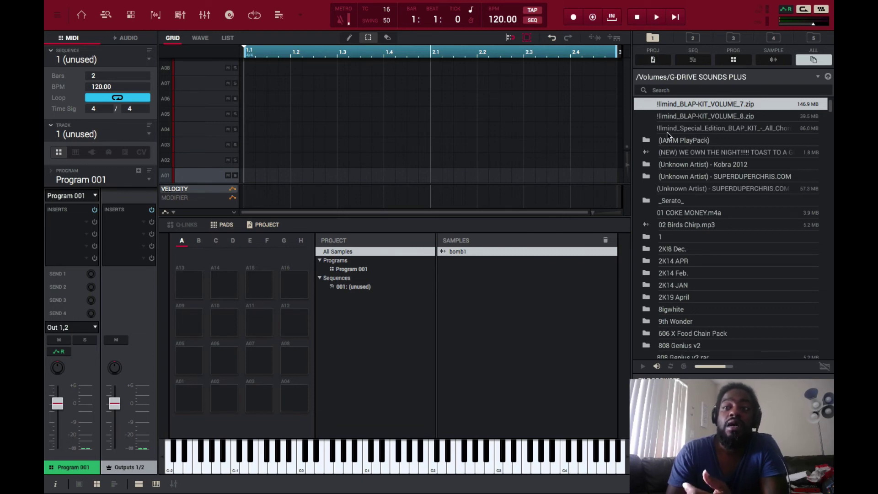
{"action": "scroll", "coordinate": [679, 208], "scroll_direction": "down", "scroll_amount": 5}
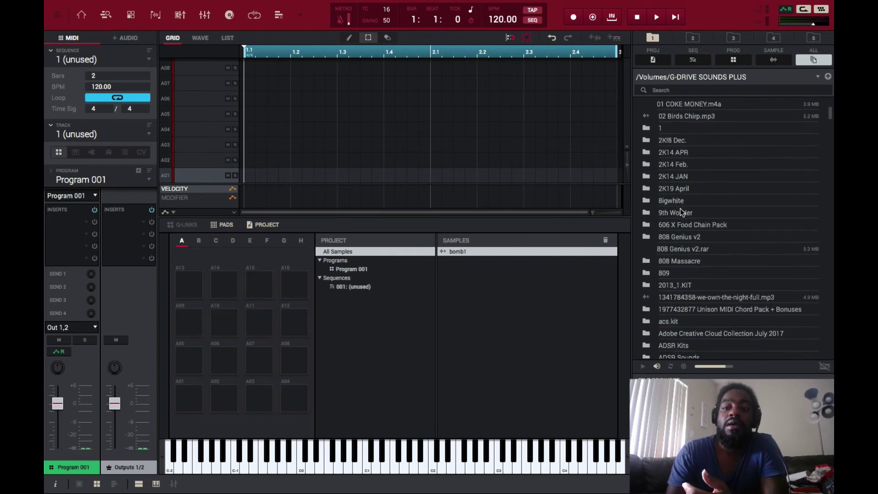
{"action": "scroll", "coordinate": [679, 208], "scroll_direction": "up", "scroll_amount": 2}
{"action": "scroll", "coordinate": [679, 208], "scroll_direction": "down", "scroll_amount": 10}
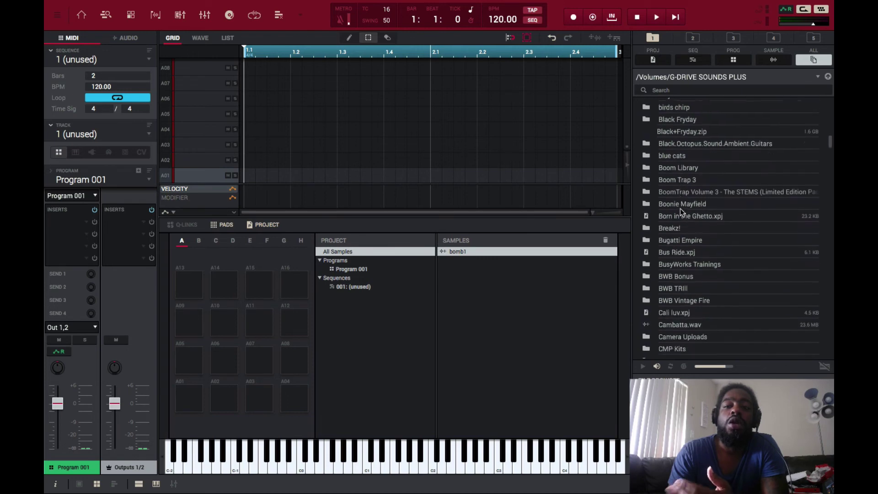
{"action": "scroll", "coordinate": [680, 211], "scroll_direction": "up", "scroll_amount": 2}
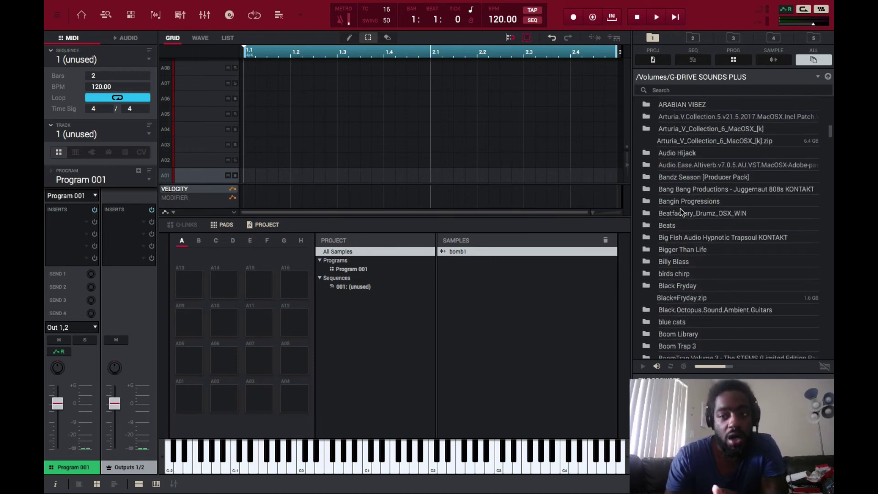